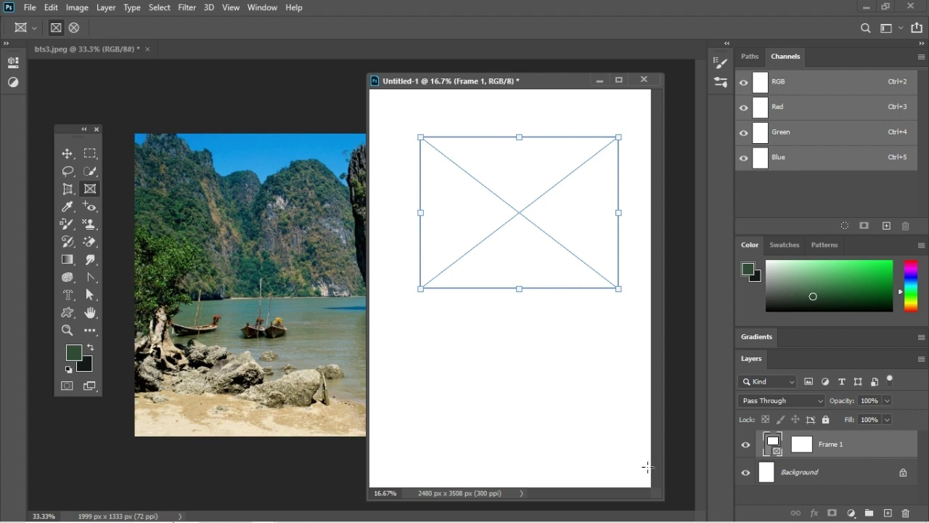
# - Place the bts3.jpeg beach photo into the empty frame of the Untitled-1 document, then put that document window away
pyautogui.click(67, 153)
pyautogui.click(285, 315)
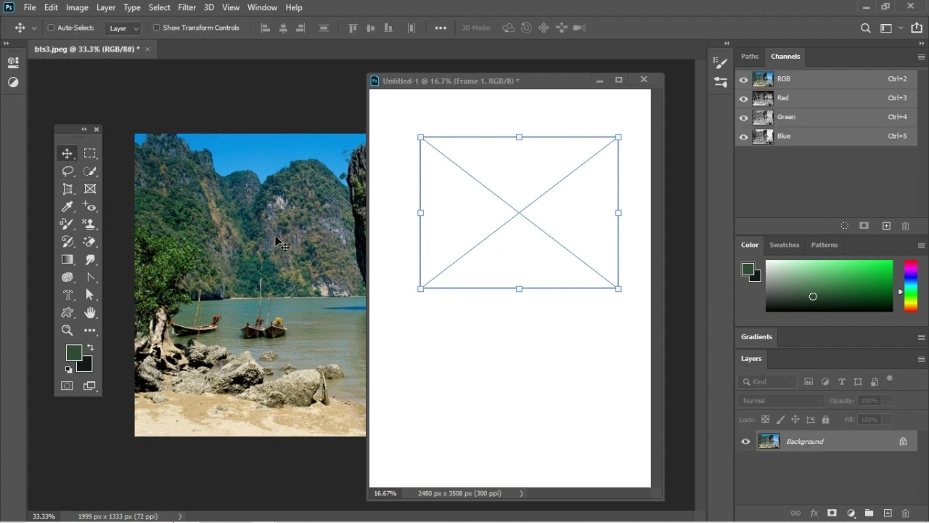
pyautogui.moveTo(282, 245); pyautogui.dragTo(477, 185)
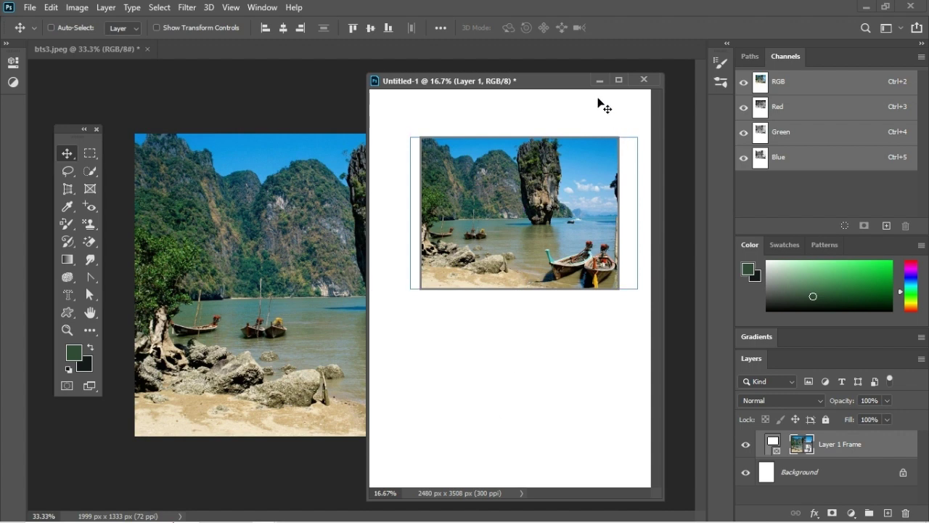
pyautogui.moveTo(564, 77); pyautogui.dragTo(645, 77)
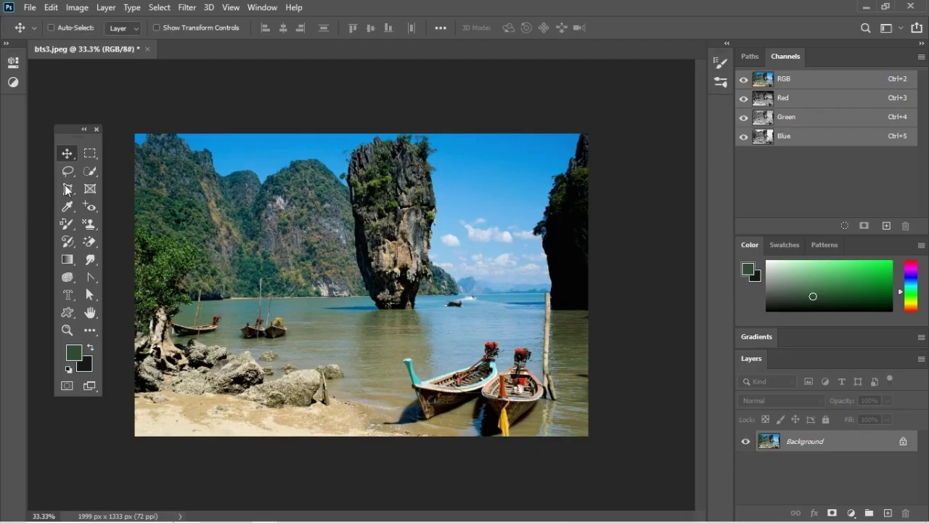
# - Perspective-crop the beach photo with a skewed grid, pulling its upper-right corner above the image and shifting both lower corners to the bottom edge
pyautogui.click(65, 188)
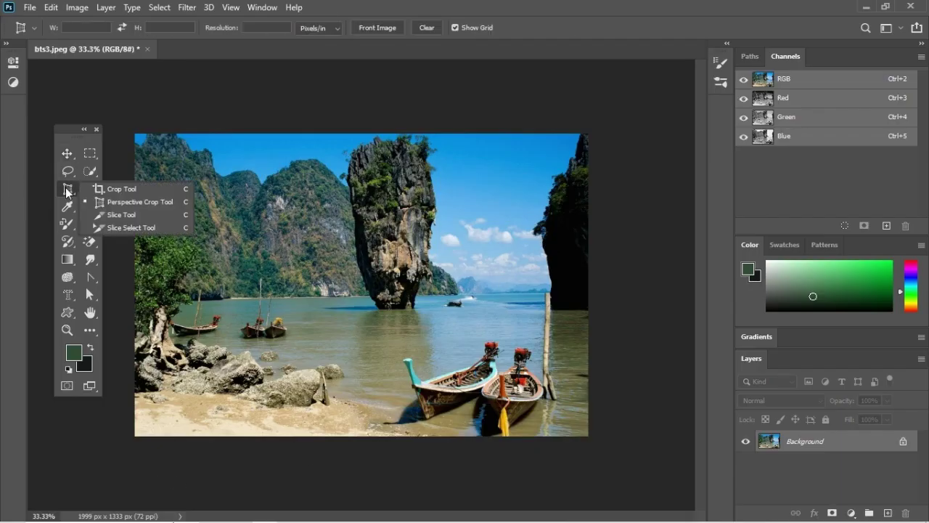
pyautogui.click(120, 199)
pyautogui.moveTo(164, 154); pyautogui.dragTo(577, 422)
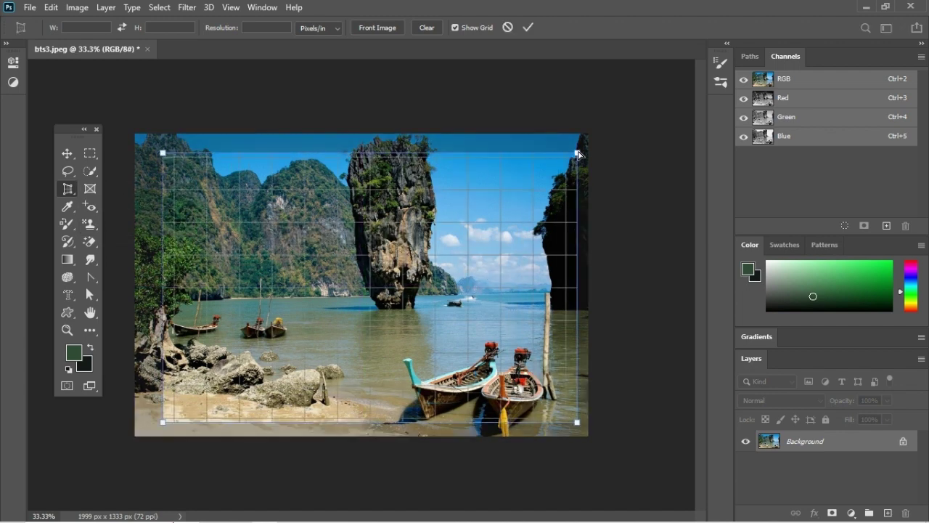
pyautogui.moveTo(578, 154); pyautogui.dragTo(562, 105)
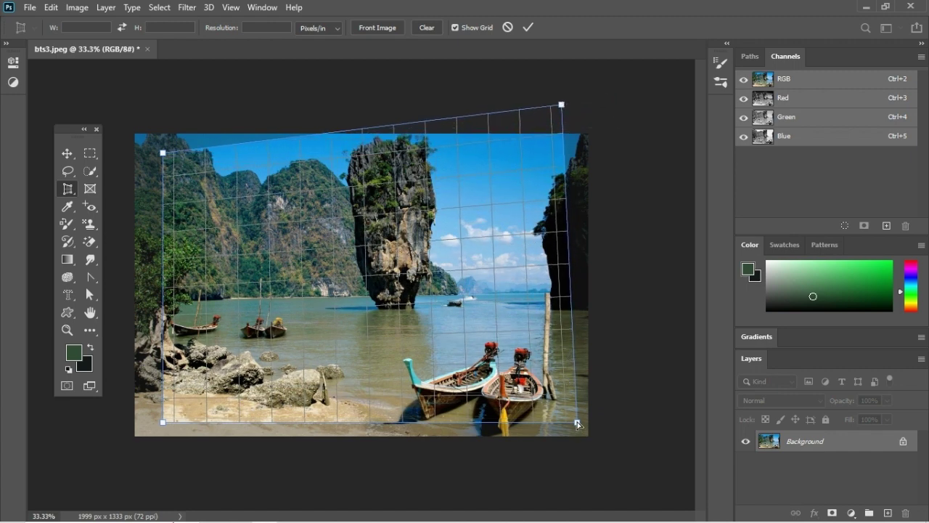
pyautogui.moveTo(578, 423); pyautogui.dragTo(609, 435)
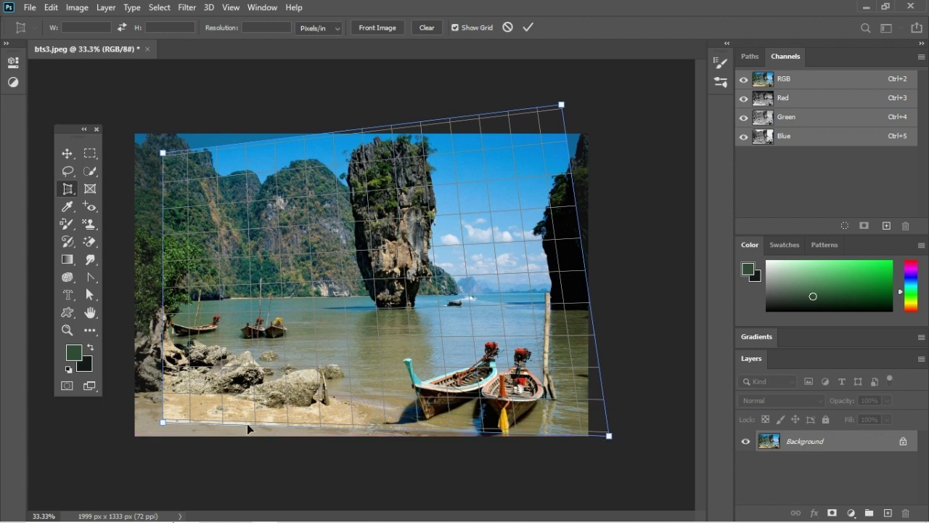
pyautogui.moveTo(163, 422); pyautogui.dragTo(237, 441)
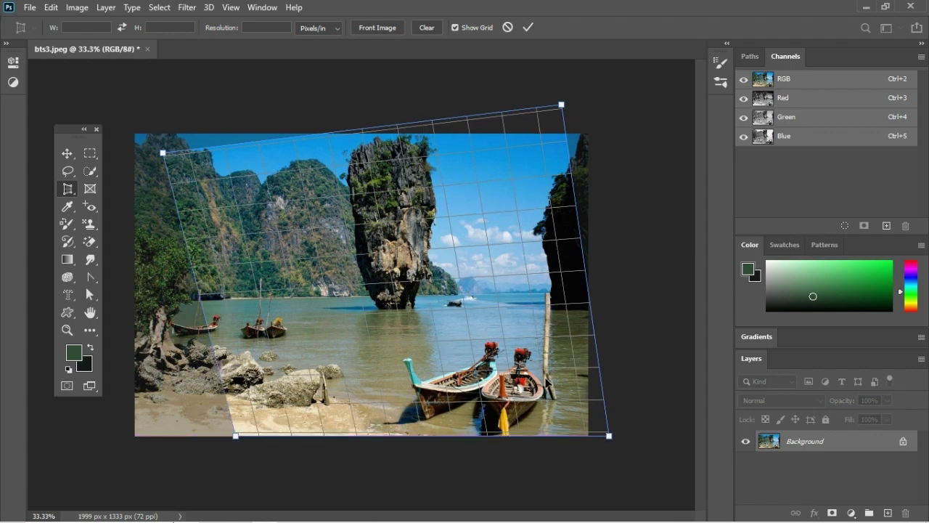
pyautogui.press('Return')
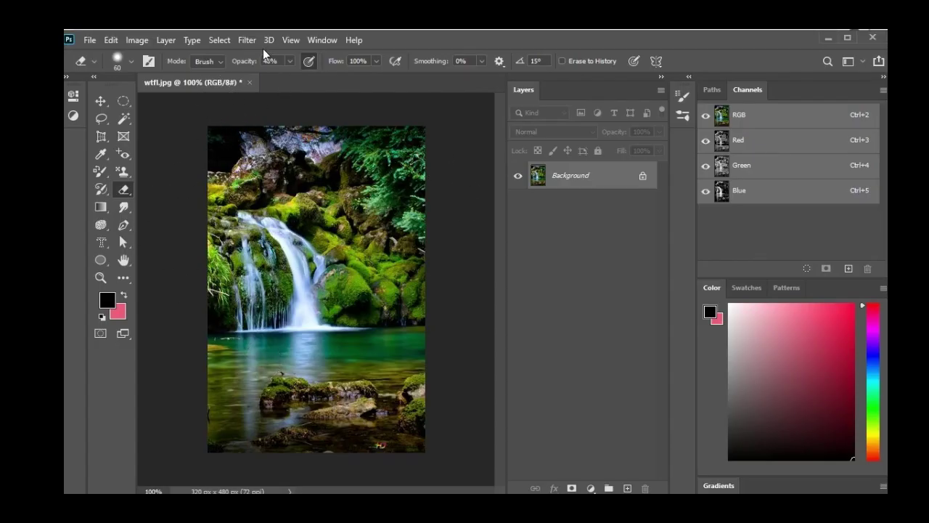
# - Open the Liquify filter on wtfl.jpg and try a size 35 Forward Warp stroke along the waterfall's base, undoing it
pyautogui.click(246, 40)
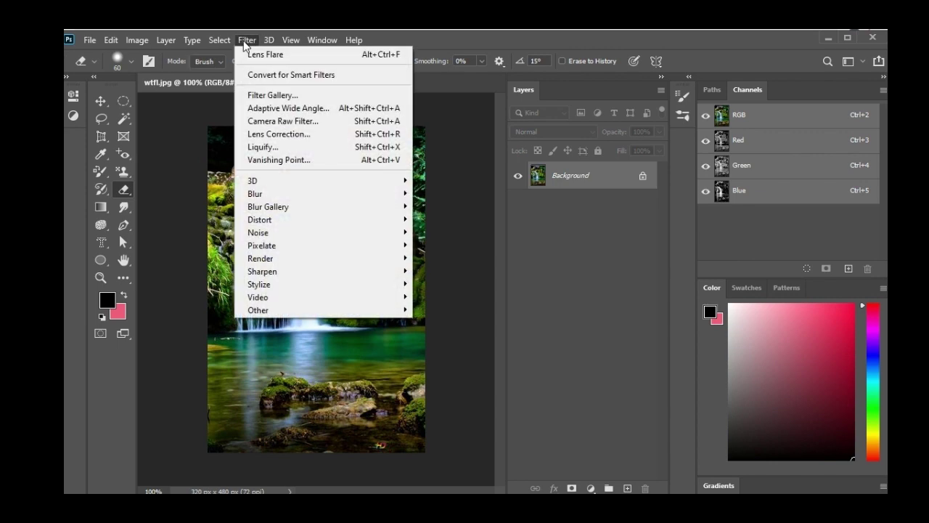
pyautogui.click(268, 147)
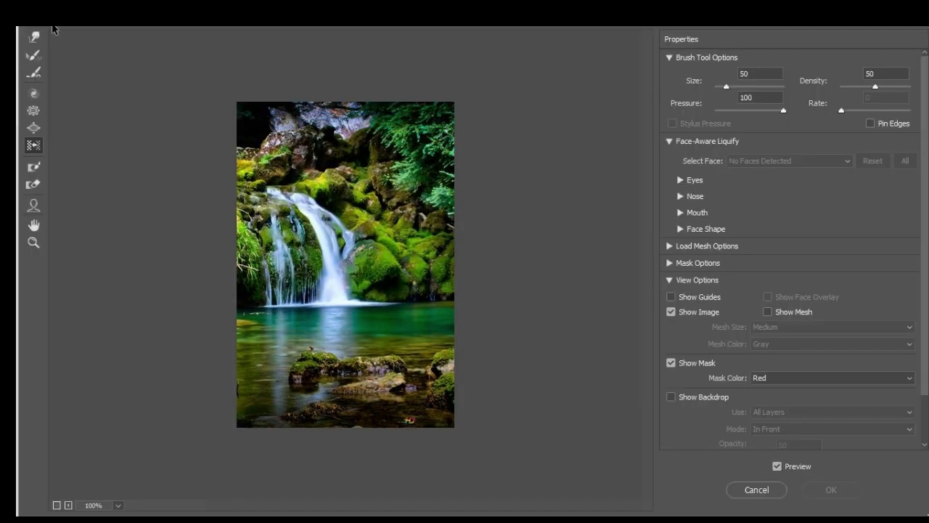
pyautogui.click(34, 38)
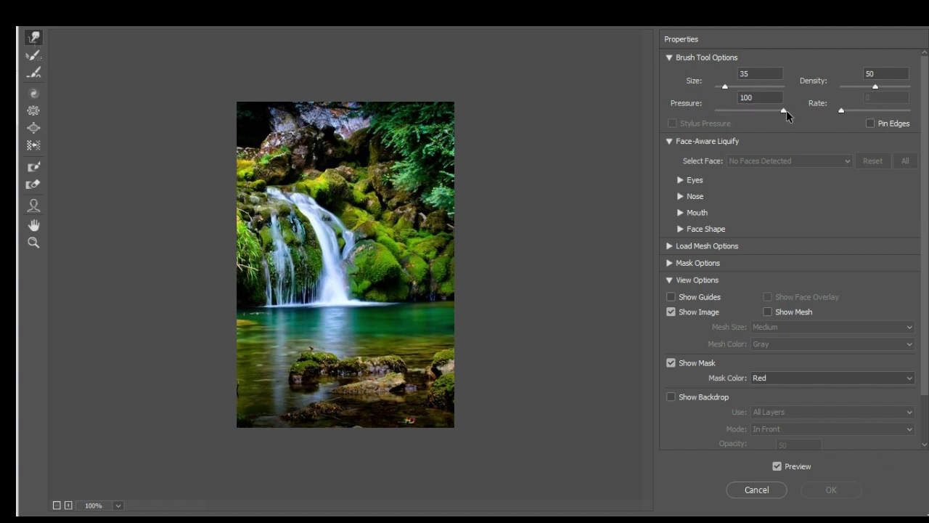
pyautogui.moveTo(231, 383)
pyautogui.mouseDown()
pyautogui.moveTo(313, 319)
pyautogui.moveTo(326, 314)
pyautogui.moveTo(326, 326)
pyautogui.moveTo(381, 310)
pyautogui.mouseUp()
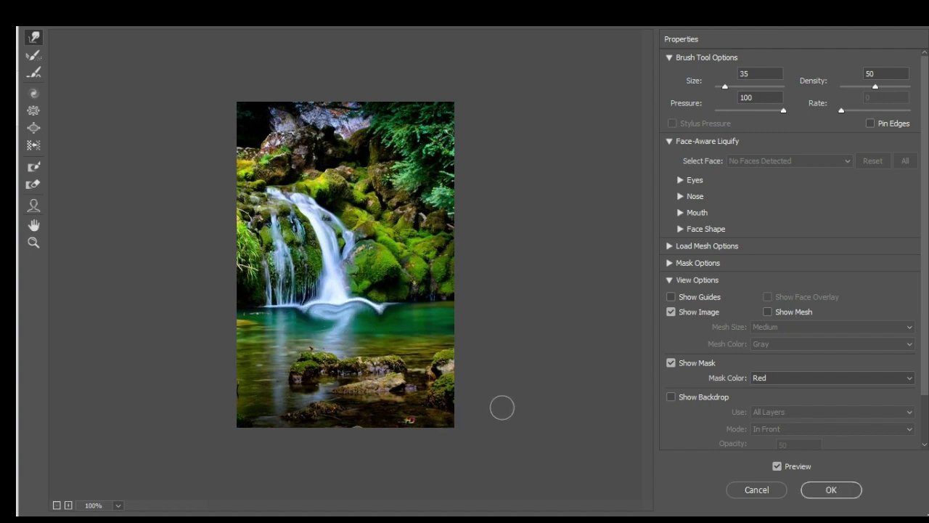
pyautogui.hotkey('ctrl', 'z')
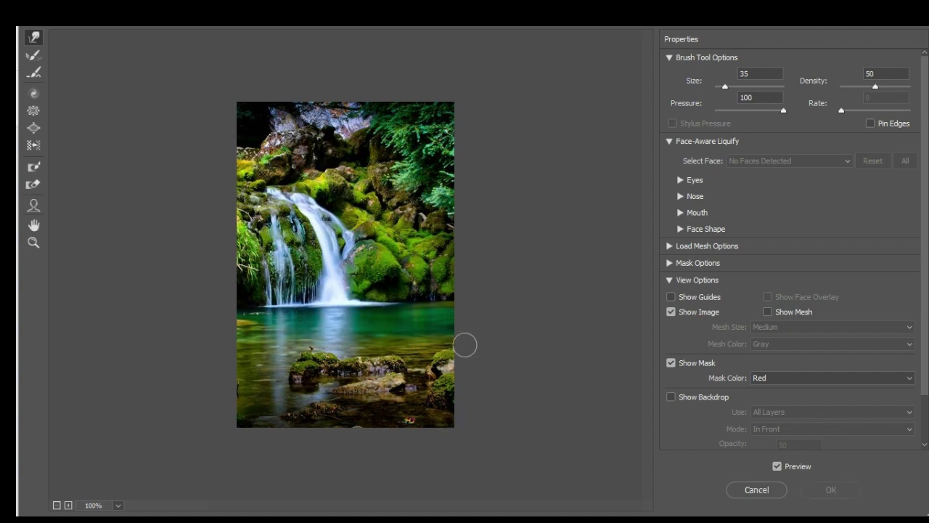
# - Try a size 53 Twirl stroke across the pool below the waterfall, then undo it
pyautogui.click(35, 94)
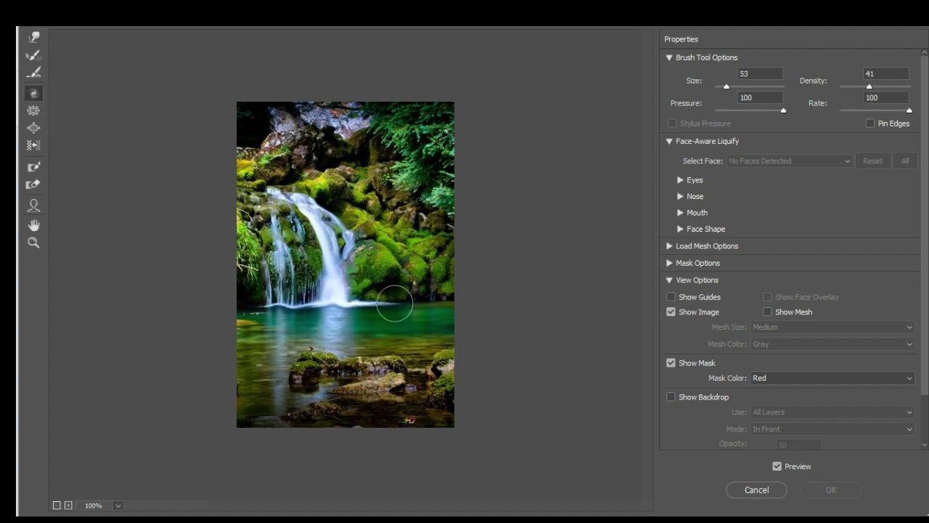
pyautogui.moveTo(318, 324)
pyautogui.mouseDown()
pyautogui.moveTo(297, 347)
pyautogui.moveTo(357, 342)
pyautogui.moveTo(385, 354)
pyautogui.mouseUp()
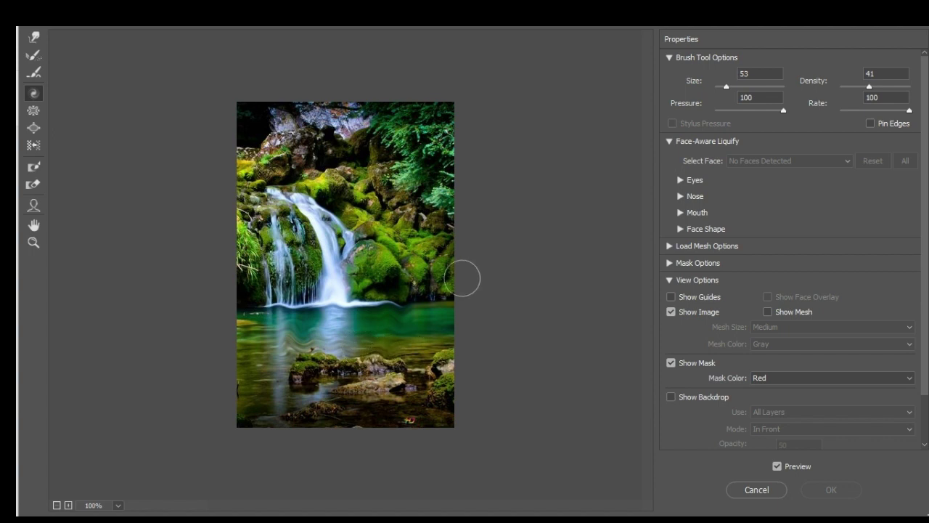
pyautogui.hotkey('ctrl', 'alt', 'z')
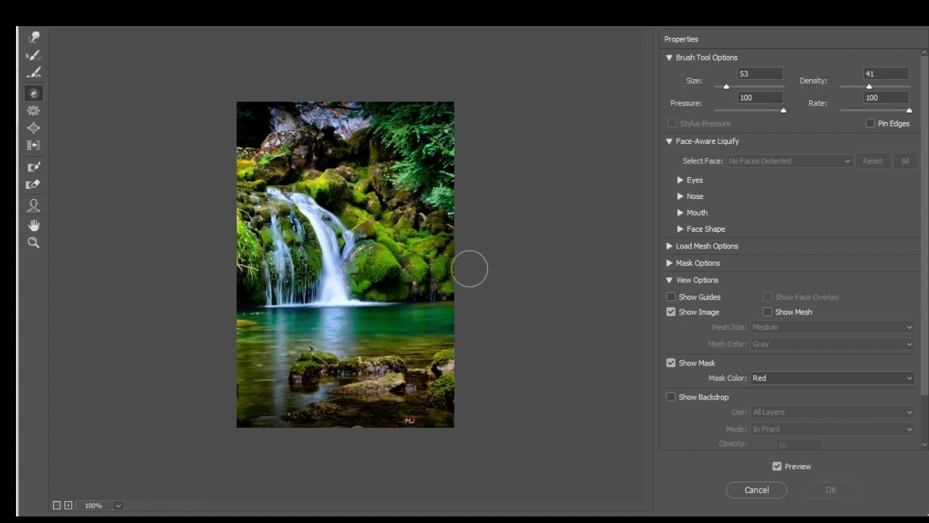
# - Try a size 100 Pucker stroke over the water and the rocks at the pool's right edge, then undo it
pyautogui.click(33, 110)
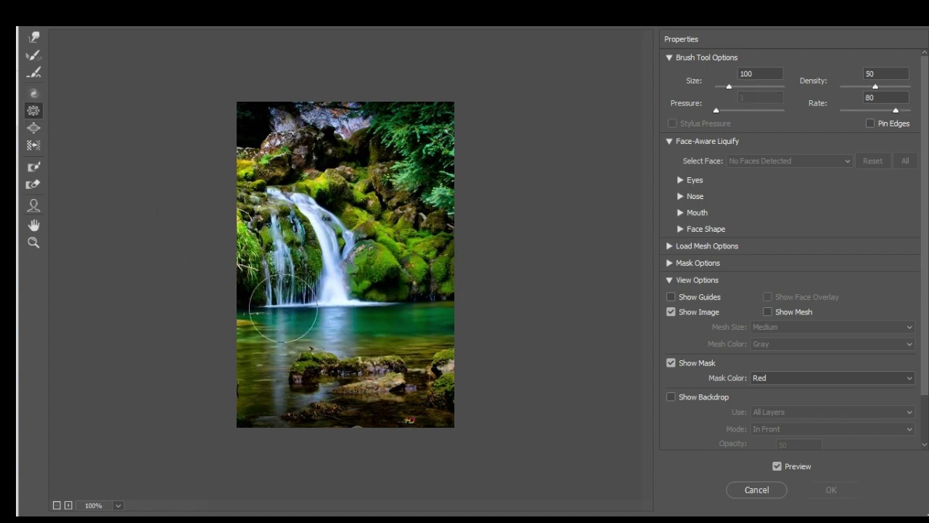
pyautogui.moveTo(396, 317)
pyautogui.mouseDown()
pyautogui.moveTo(413, 366)
pyautogui.moveTo(439, 384)
pyautogui.mouseUp()
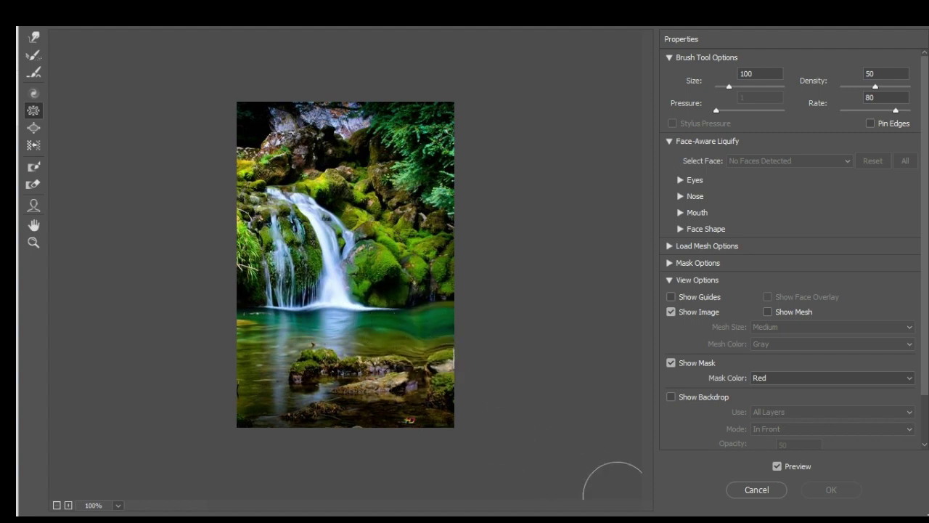
pyautogui.hotkey('ctrl', 'z')
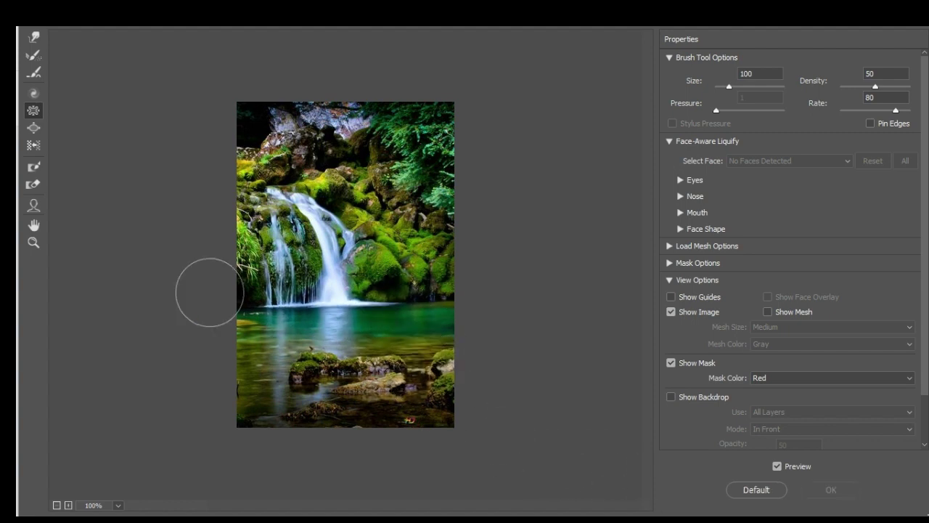
# - Try the size 100 Bloat tool on the pool water and on the left mossy rock, undoing both distortions
pyautogui.click(34, 128)
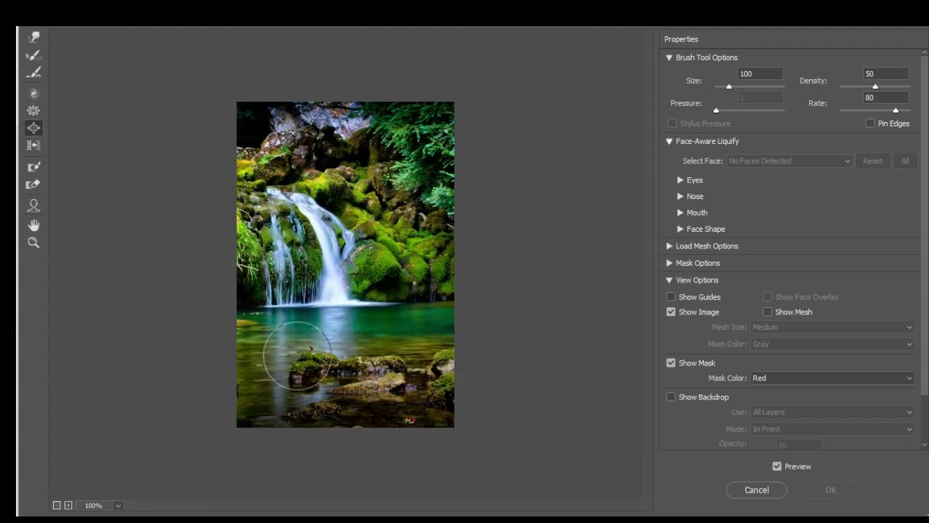
pyautogui.moveTo(386, 330); pyautogui.dragTo(421, 378)
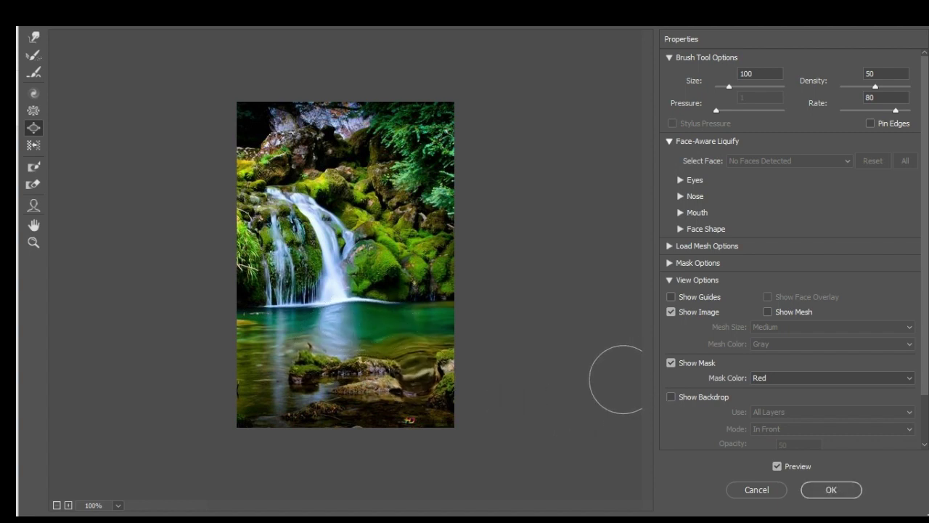
pyautogui.hotkey('ctrl', 'alt', 'z')
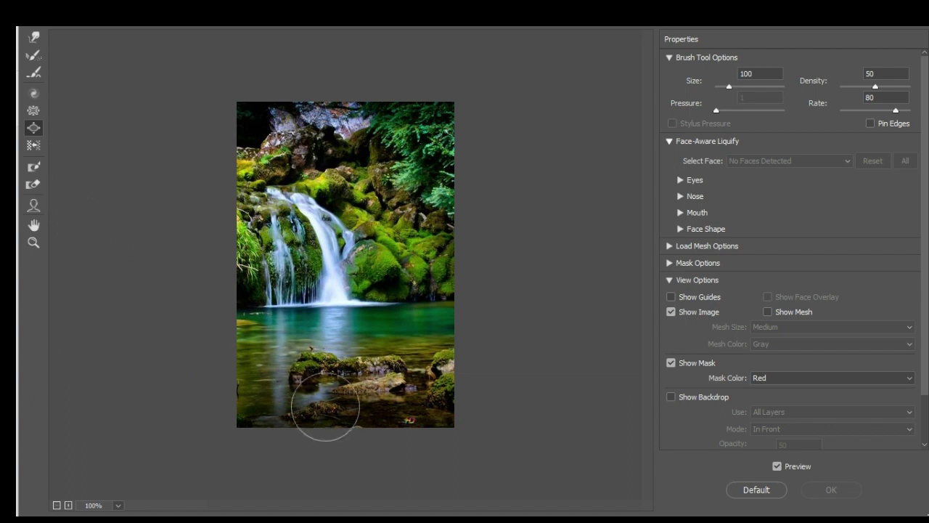
pyautogui.click(315, 359)
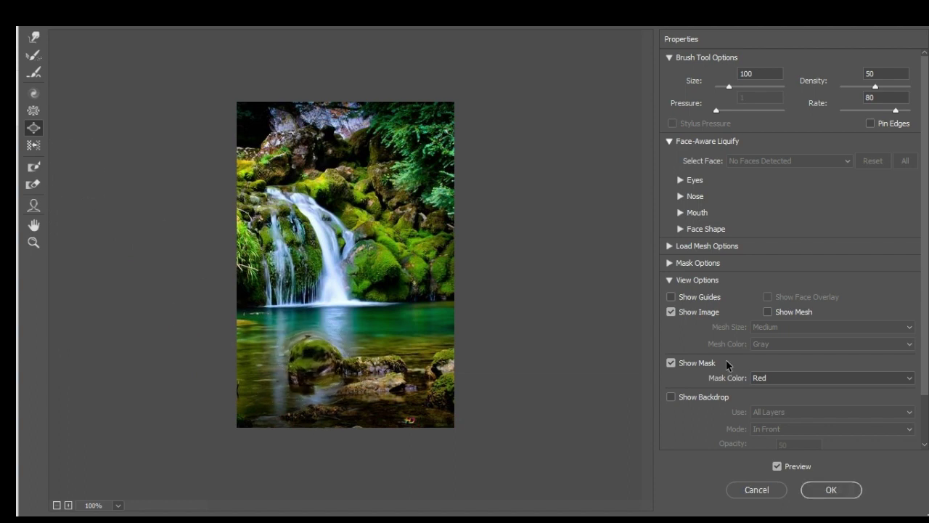
pyautogui.hotkey('ctrl', 'alt', 'z')
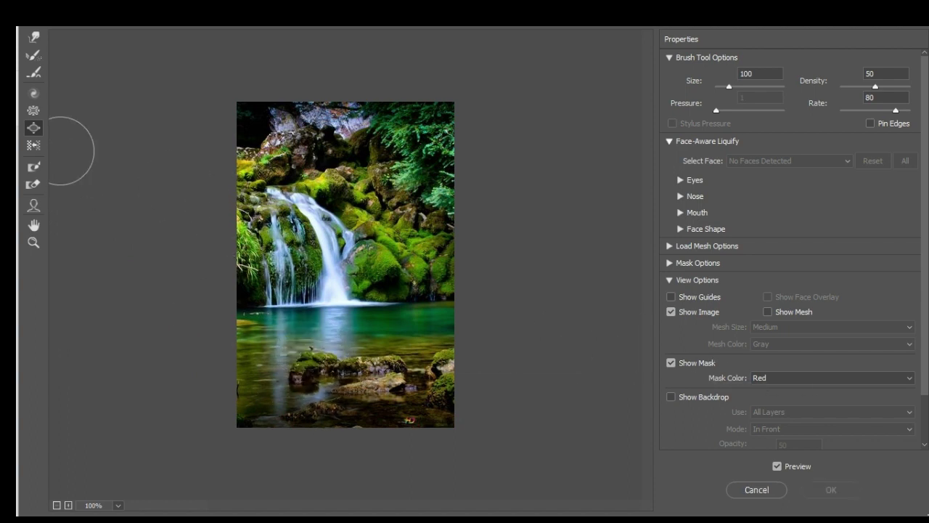
# - Try twirling the left mossy rock into a spiral with a size 53 brush, then undo it
pyautogui.click(34, 94)
pyautogui.moveTo(323, 367); pyautogui.dragTo(319, 363)
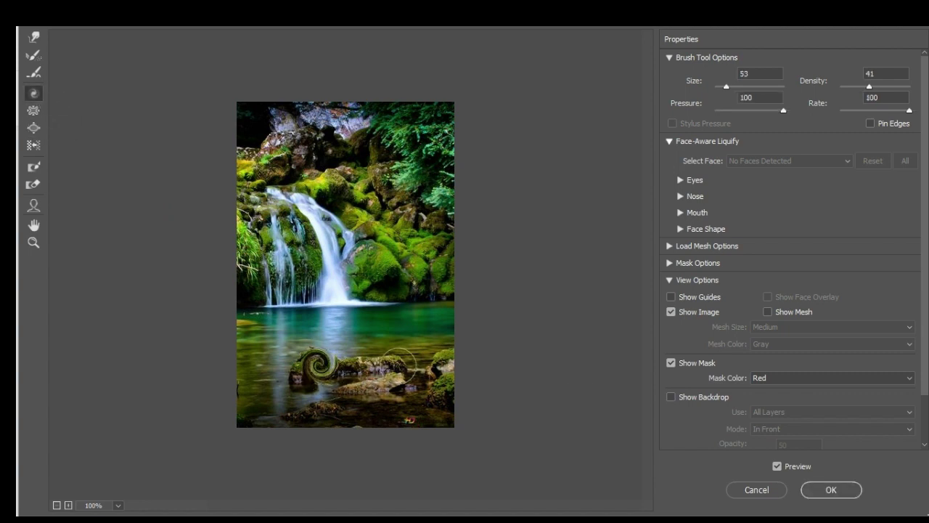
pyautogui.hotkey('ctrl', 'alt', 'z')
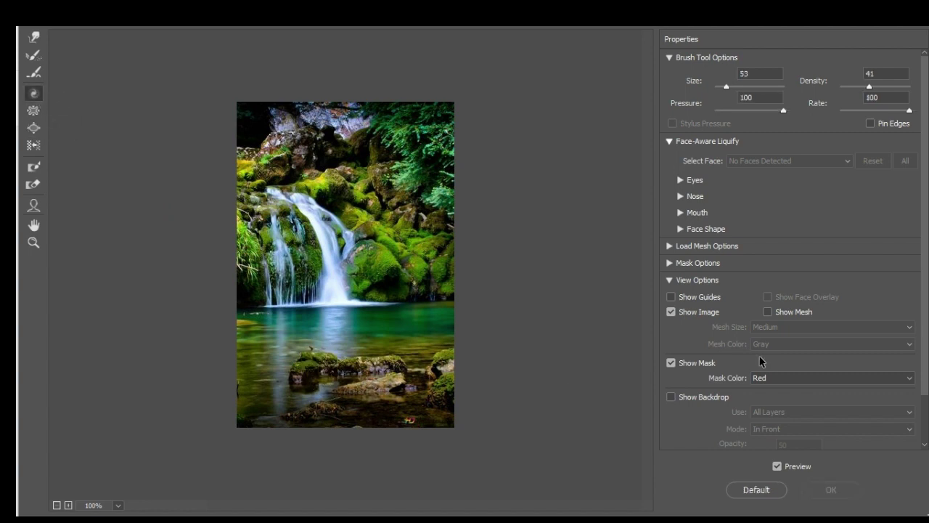
# - Try warping the left mossy rock upward toward the waterfall with the size 35 Forward Warp brush, then undo it
pyautogui.click(34, 36)
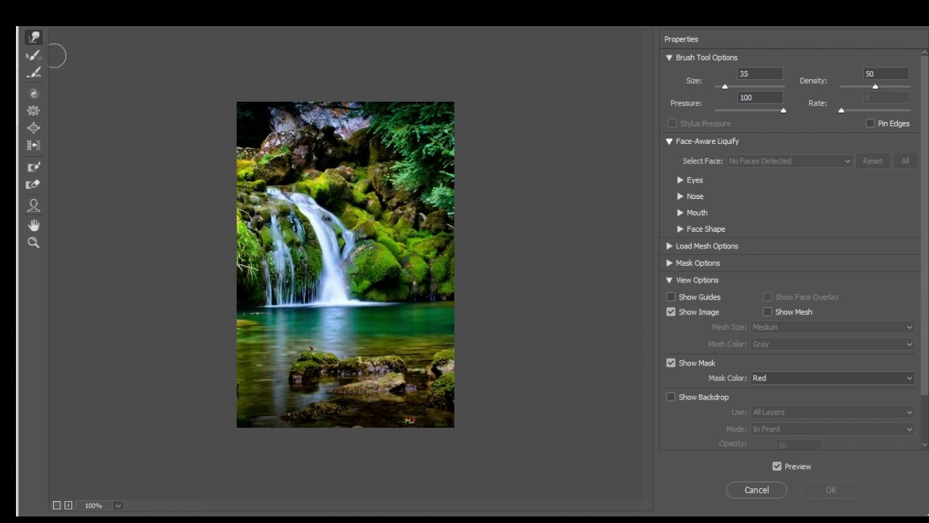
pyautogui.moveTo(322, 381); pyautogui.dragTo(326, 269)
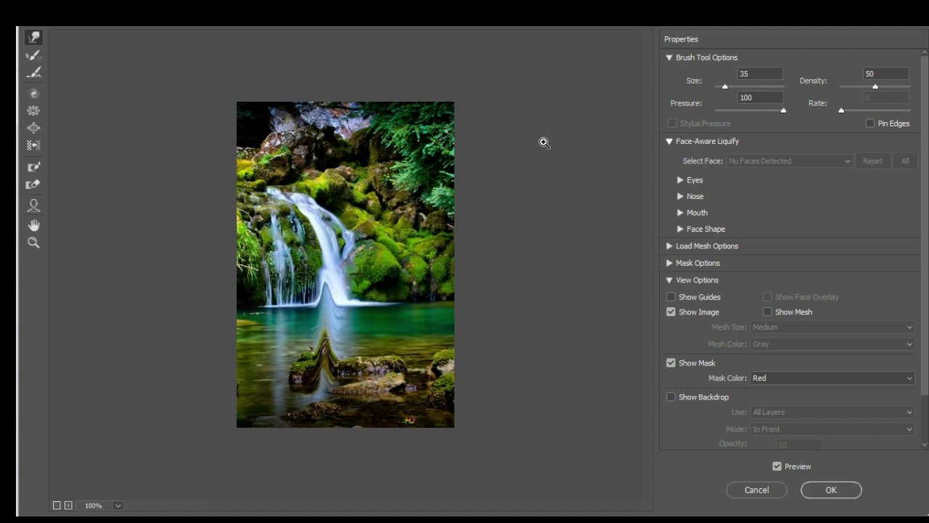
pyautogui.hotkey('ctrl', 'z')
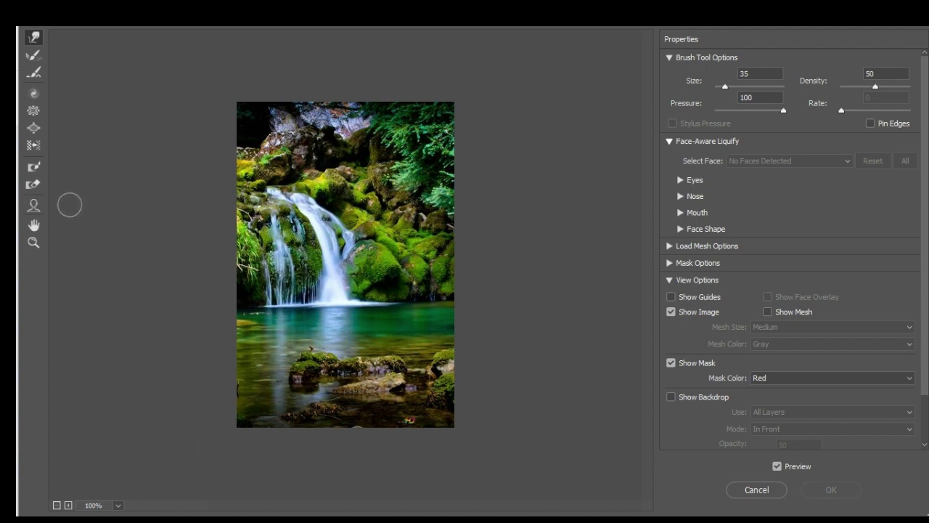
# - Try two size 50 Push Left strokes running leftward across the foreground rocks, then undo the distortion
pyautogui.click(34, 144)
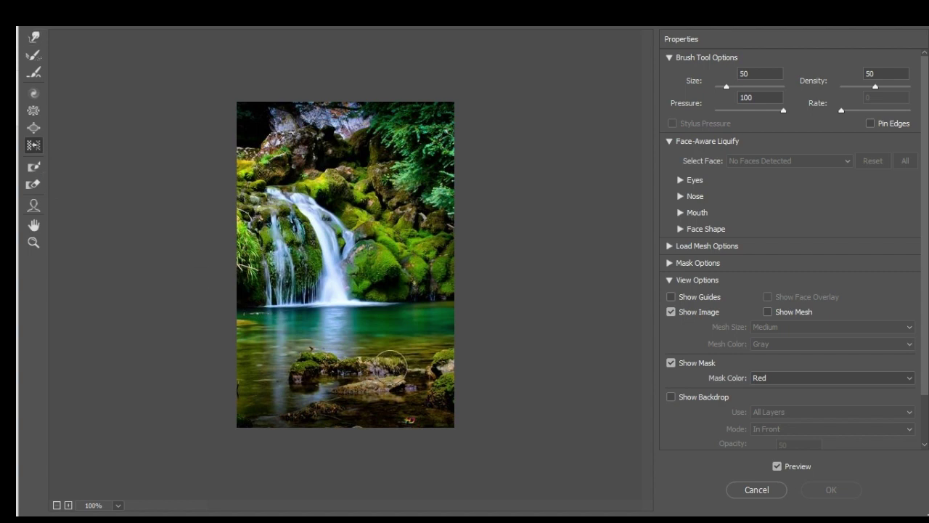
pyautogui.moveTo(335, 368); pyautogui.dragTo(240, 372)
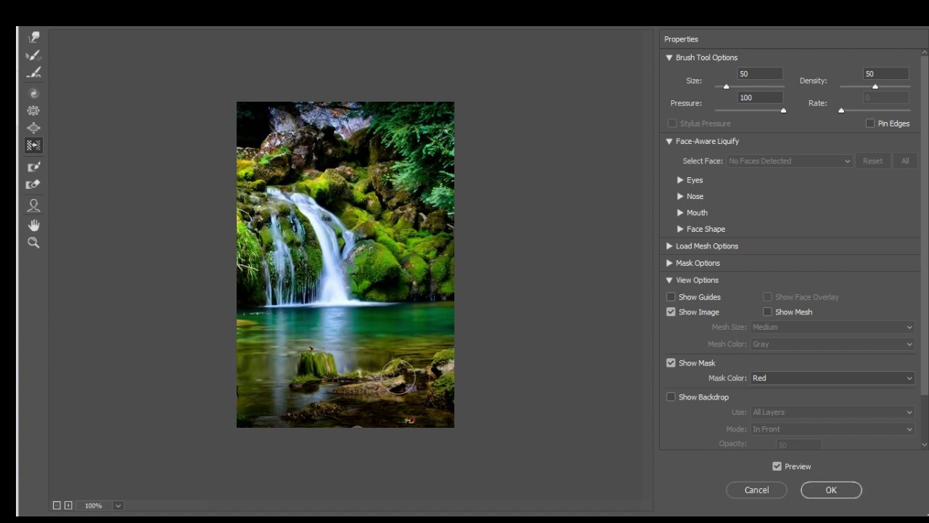
pyautogui.moveTo(402, 377); pyautogui.dragTo(242, 391)
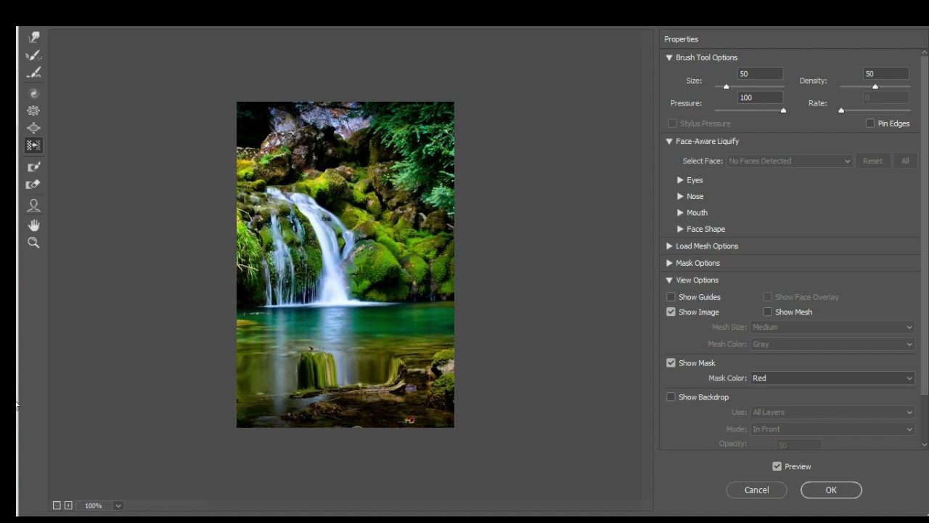
pyautogui.hotkey('ctrl', 'alt', 'z')
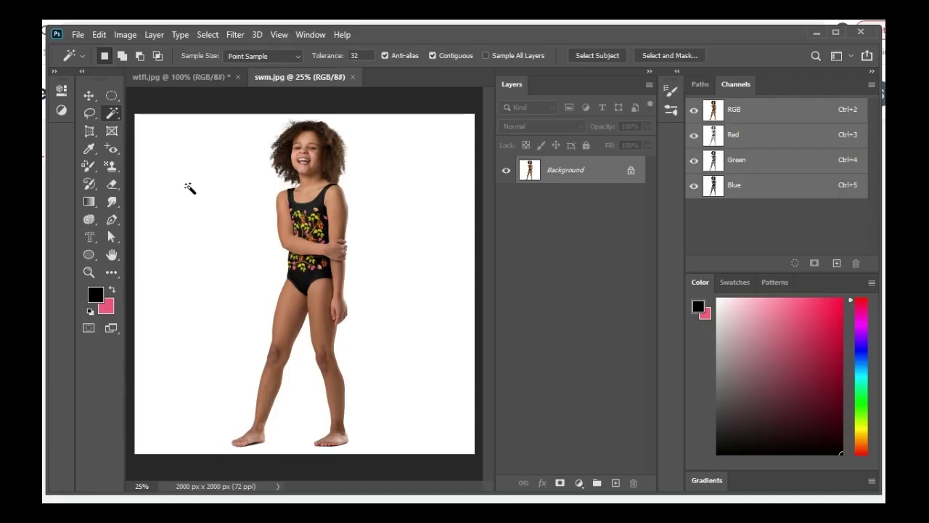
# - Select the white background of swm.jpg with the Magic Wand at tolerance 32, then invert the selection to the girl
pyautogui.click(188, 188)
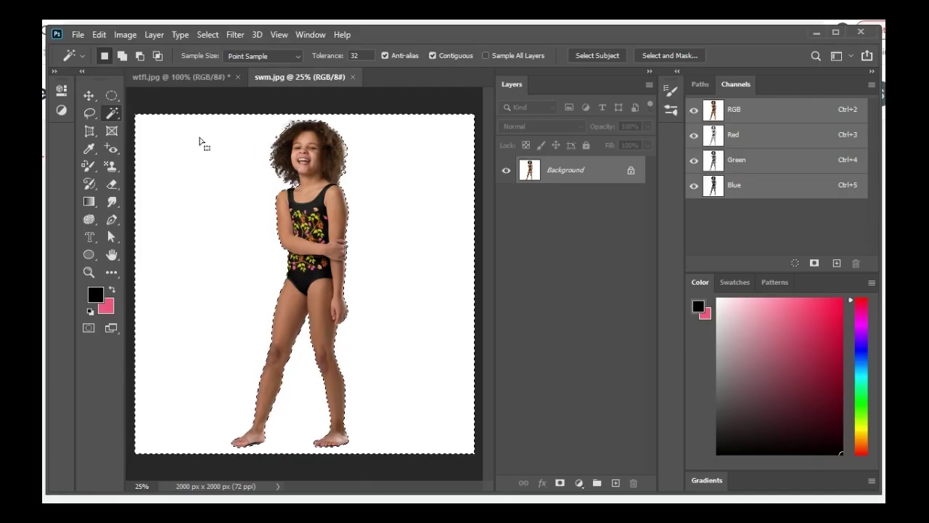
pyautogui.rightClick(217, 213)
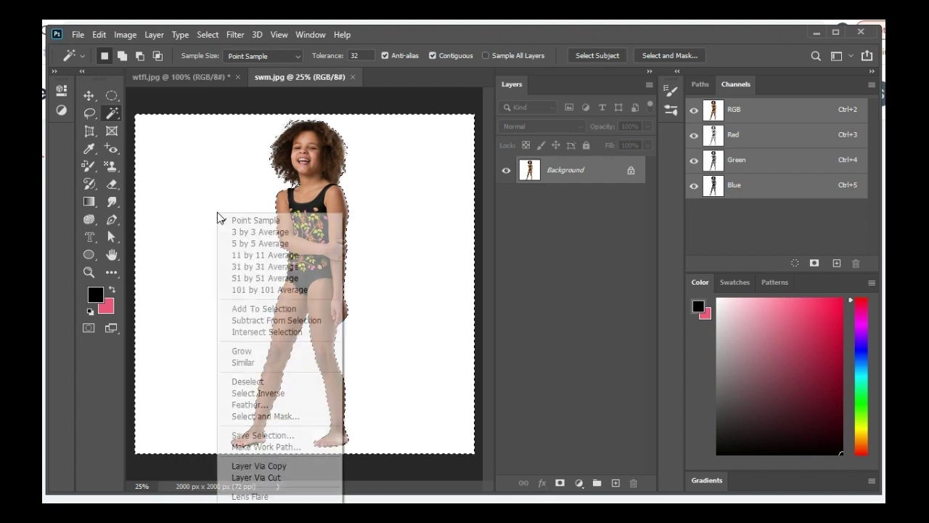
pyautogui.click(278, 394)
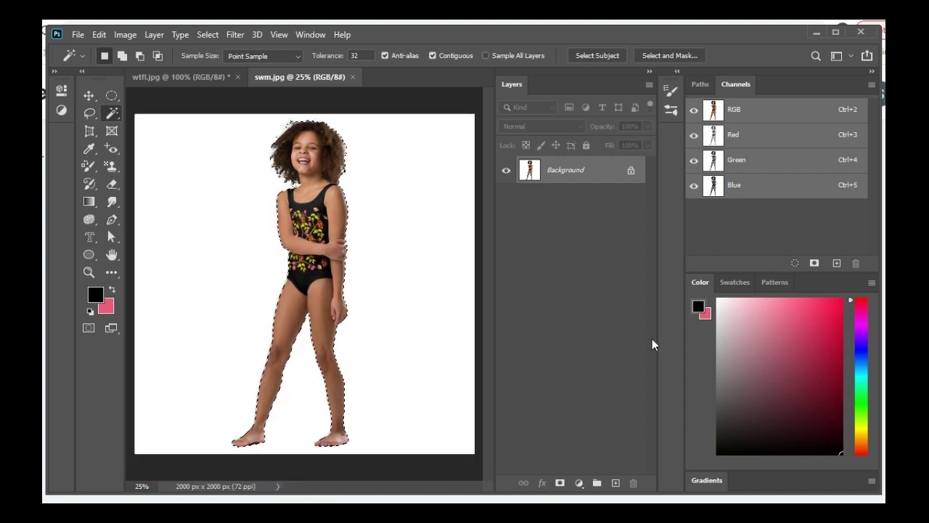
# - Refine the girl's selection in Select and Mask with the size 125 Refine Edge Brush around her hair and outline, then apply it
pyautogui.click(681, 55)
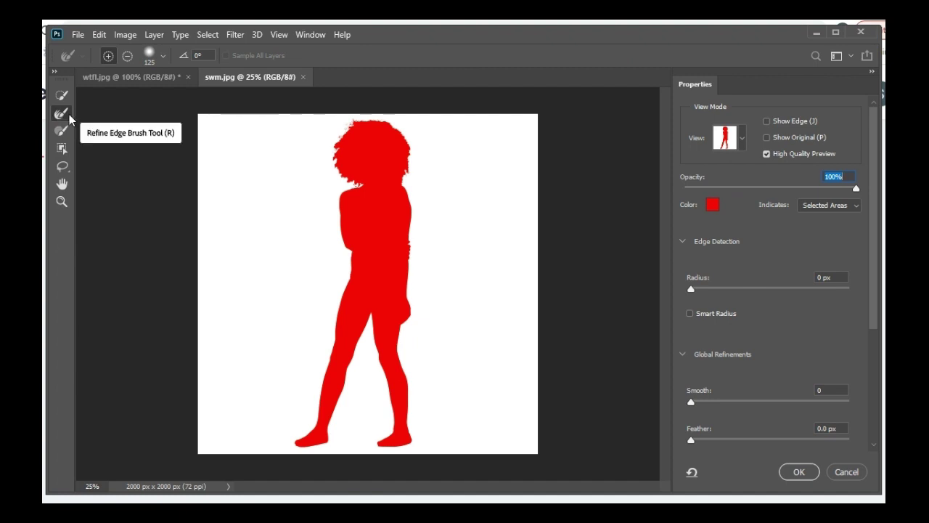
pyautogui.moveTo(356, 128)
pyautogui.mouseDown()
pyautogui.moveTo(334, 140)
pyautogui.moveTo(339, 169)
pyautogui.moveTo(358, 183)
pyautogui.mouseUp()
pyautogui.moveTo(350, 133)
pyautogui.mouseDown()
pyautogui.moveTo(380, 128)
pyautogui.moveTo(404, 144)
pyautogui.moveTo(406, 331)
pyautogui.mouseUp()
pyautogui.click(799, 472)
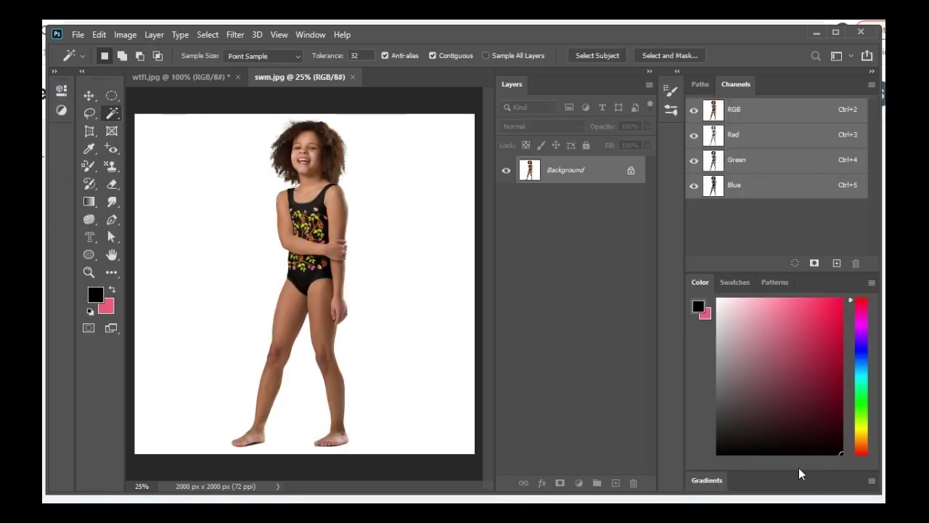
# - Float the swm.jpg document, move the selected girl into wtfl.jpg, minimize the source window, and shift her to show her face
pyautogui.moveTo(300, 77); pyautogui.dragTo(500, 91)
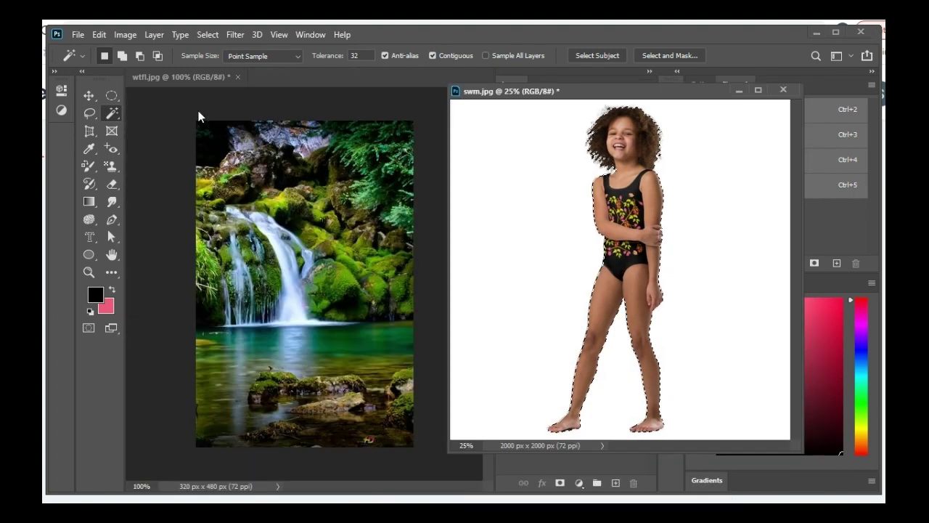
pyautogui.press('v')
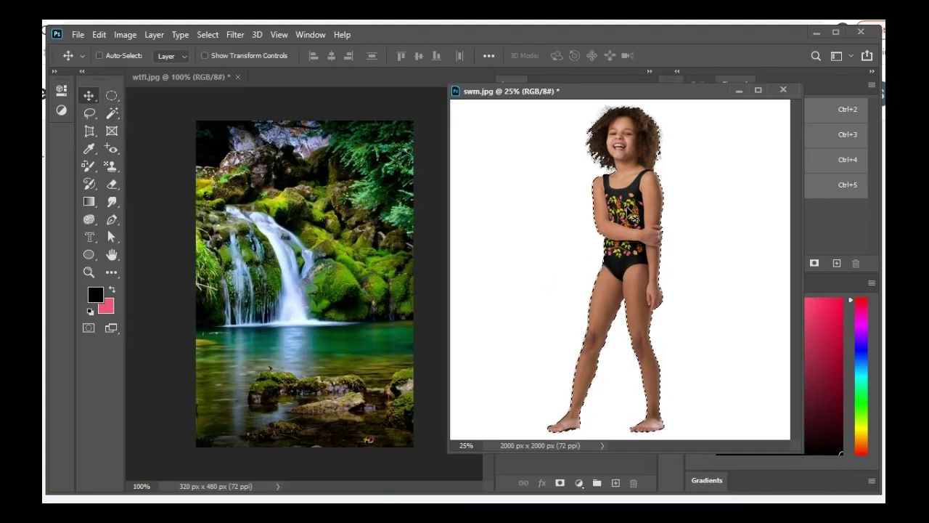
pyautogui.moveTo(627, 210); pyautogui.dragTo(347, 228)
pyautogui.click(739, 90)
pyautogui.moveTo(298, 182); pyautogui.dragTo(350, 418)
pyautogui.moveTo(346, 217); pyautogui.dragTo(347, 315)
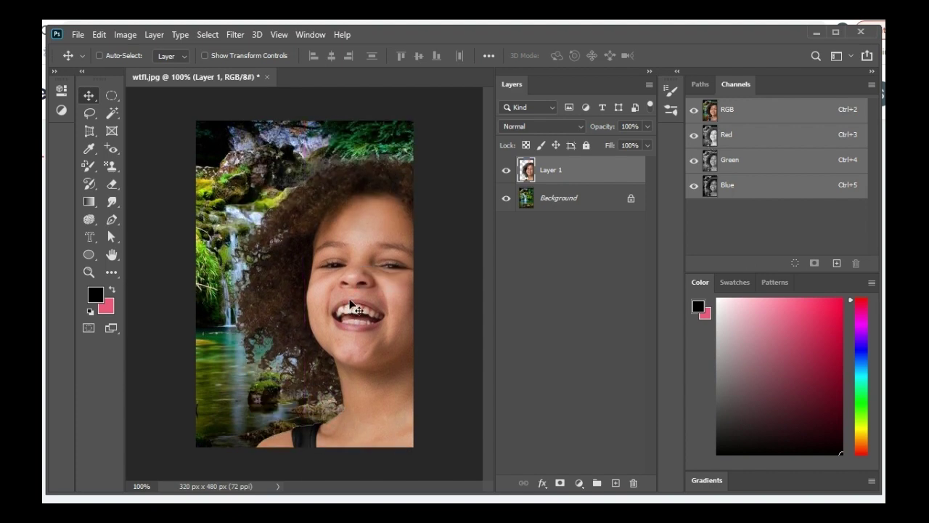
# - Free-transform the girl layer, scaling it proportionally to about 41% and repositioning it over the waterfall photo
pyautogui.hotkey('ctrl', 't')
pyautogui.moveTo(490, 215); pyautogui.dragTo(490, 215)
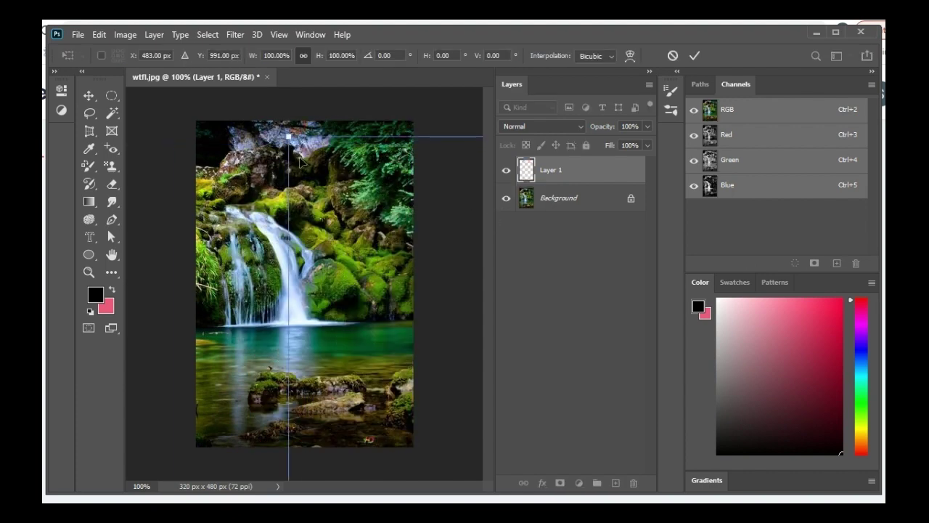
pyautogui.moveTo(288, 136); pyautogui.dragTo(355, 303)
pyautogui.moveTo(360, 379); pyautogui.dragTo(256, 208)
pyautogui.moveTo(161, 166); pyautogui.dragTo(350, 339)
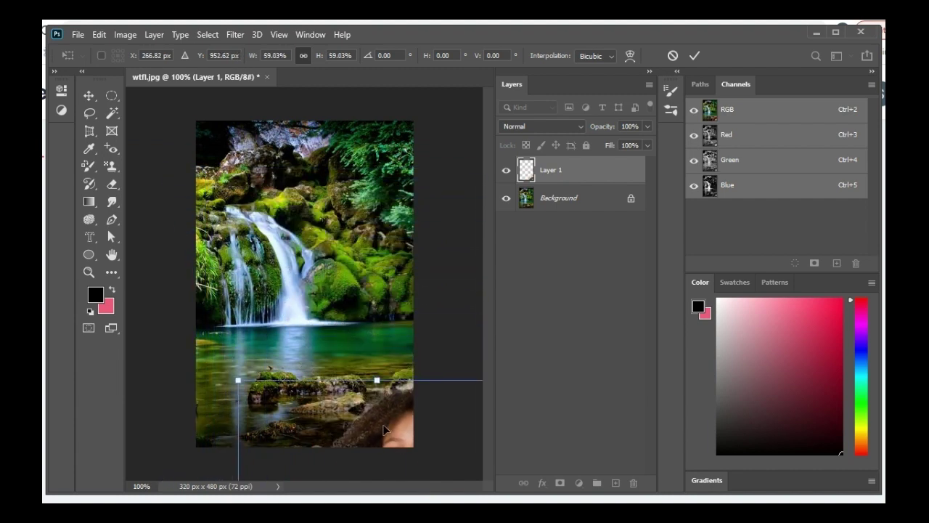
pyautogui.moveTo(395, 437); pyautogui.dragTo(324, 197)
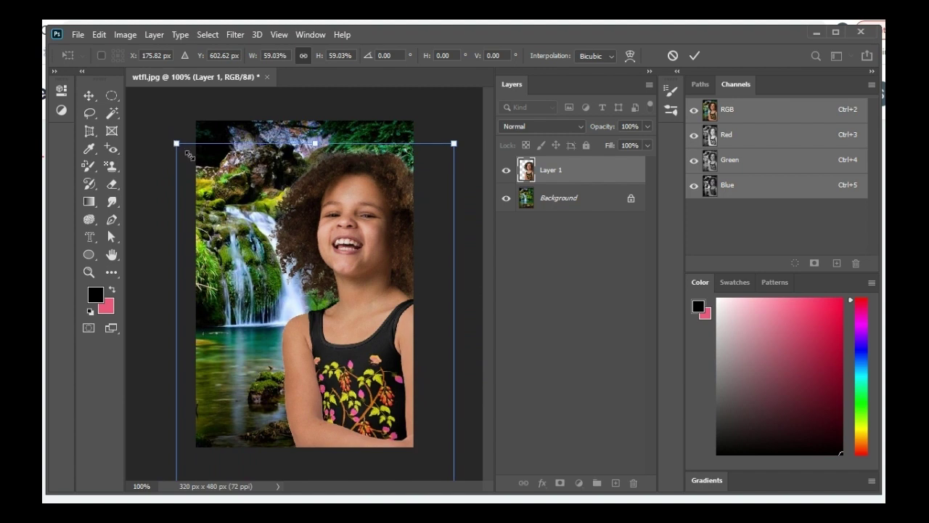
pyautogui.moveTo(173, 154); pyautogui.dragTo(349, 355)
pyautogui.moveTo(376, 432); pyautogui.dragTo(308, 171)
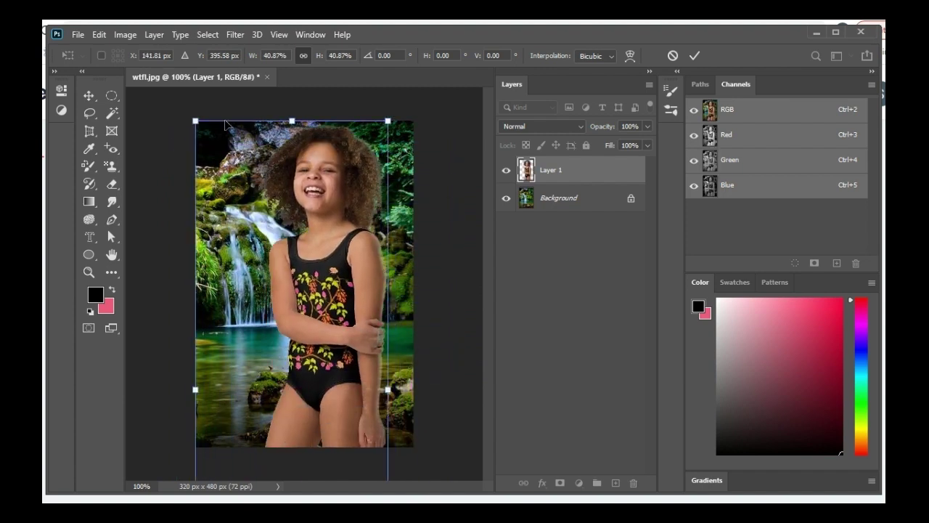
# - Scale the girl layer to about 15%, apply the transform, and place her in the pool just behind the foreground rocks
pyautogui.moveTo(198, 124); pyautogui.dragTo(349, 352)
pyautogui.moveTo(351, 415); pyautogui.dragTo(317, 161)
pyautogui.moveTo(253, 121); pyautogui.dragTo(309, 196)
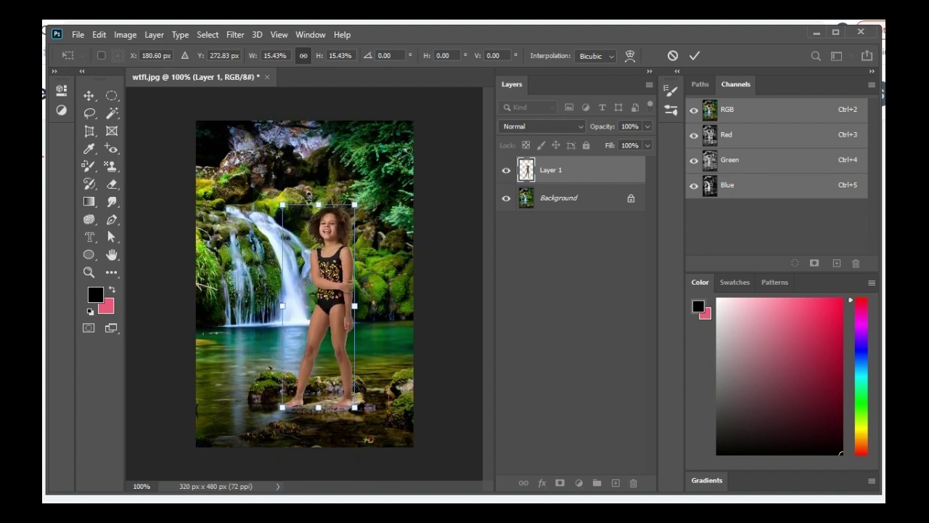
pyautogui.press('Return')
pyautogui.moveTo(339, 304); pyautogui.dragTo(368, 270)
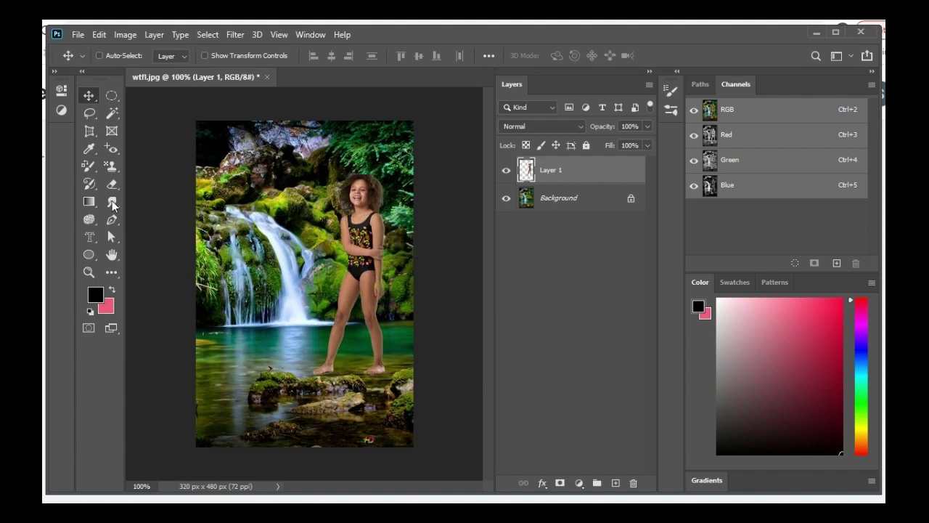
# - Fade the girl's feet and lower legs into the water with a size 60 Eraser at 48% opacity
pyautogui.moveTo(113, 189)
pyautogui.mouseDown()
pyautogui.moveTo(146, 182)
pyautogui.moveTo(164, 193)
pyautogui.moveTo(145, 182)
pyautogui.mouseUp()
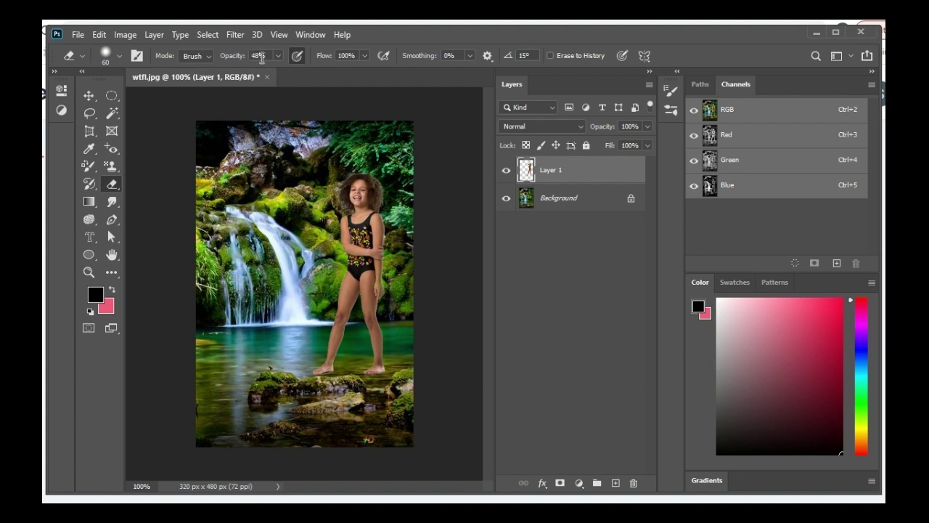
pyautogui.moveTo(312, 363)
pyautogui.mouseDown()
pyautogui.moveTo(376, 353)
pyautogui.moveTo(342, 361)
pyautogui.mouseUp()
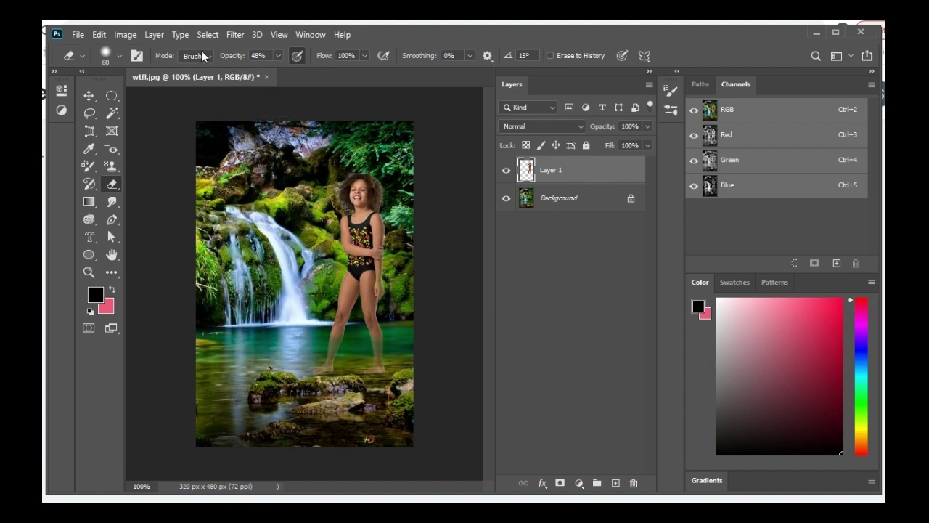
# - Apply Liquify to the Background layer, twirling ripples into the pool water around the girl's legs with a size 53 brush
pyautogui.click(571, 199)
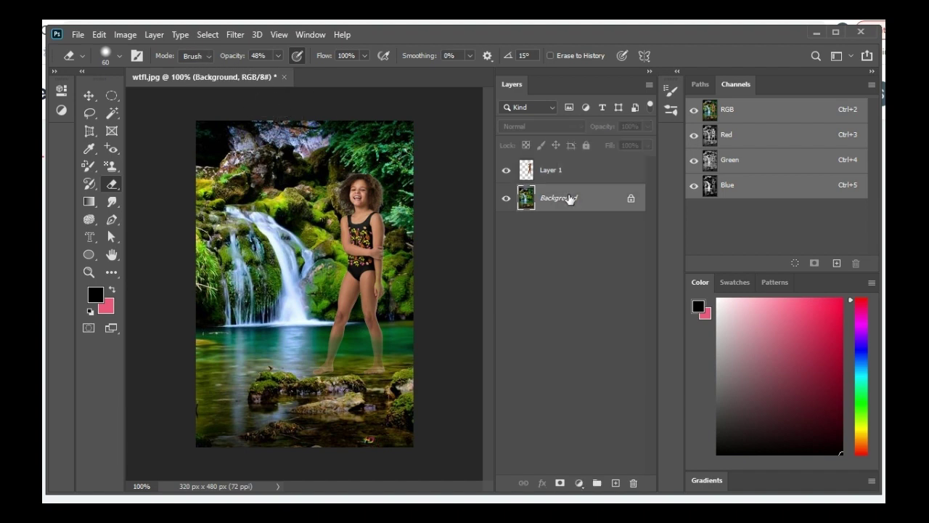
pyautogui.click(236, 35)
pyautogui.click(263, 140)
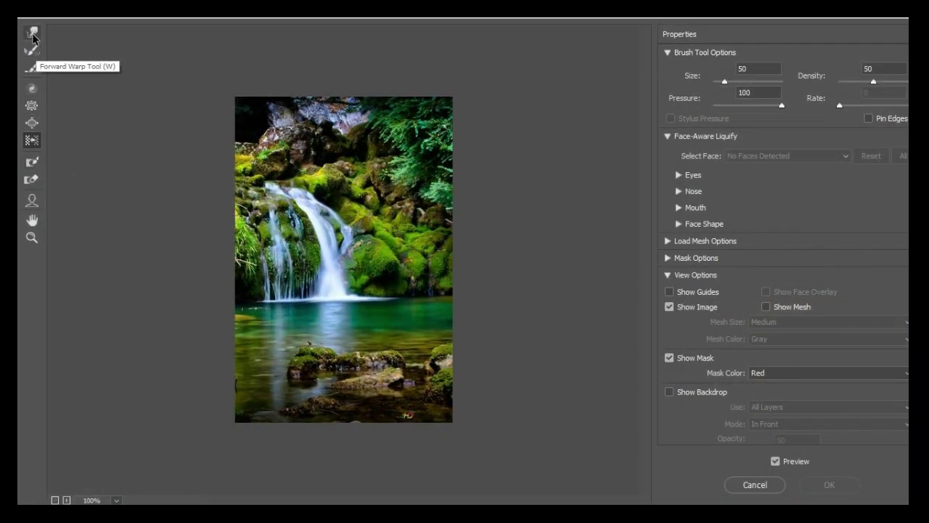
pyautogui.click(32, 89)
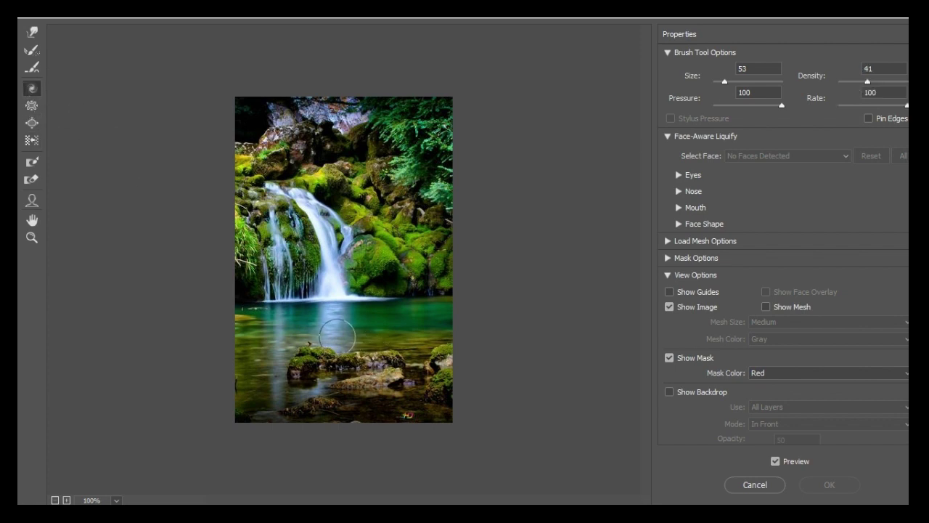
pyautogui.moveTo(349, 329); pyautogui.dragTo(416, 335)
pyautogui.click(828, 485)
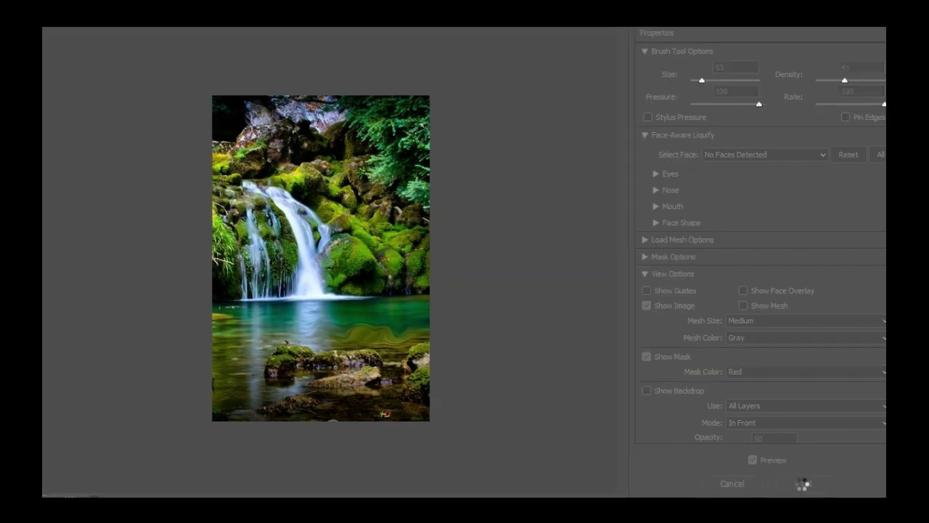